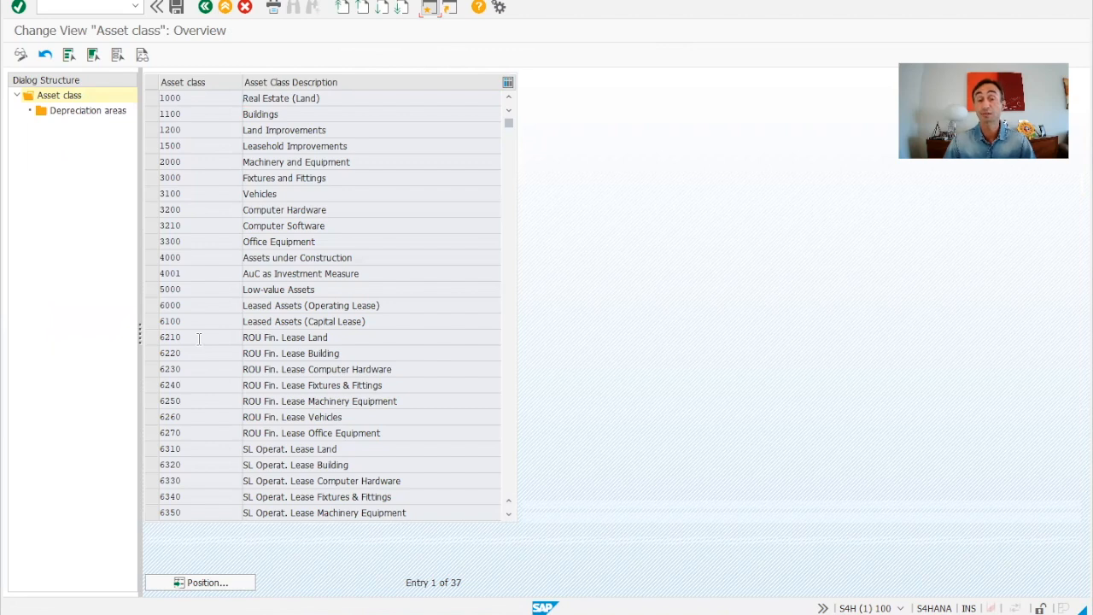
- Display the depreciation areas of asset 100010 (Vehicle #1) and check its company code
scroll(314, 282, "down", 1)
scroll(315, 277, "up", 1)
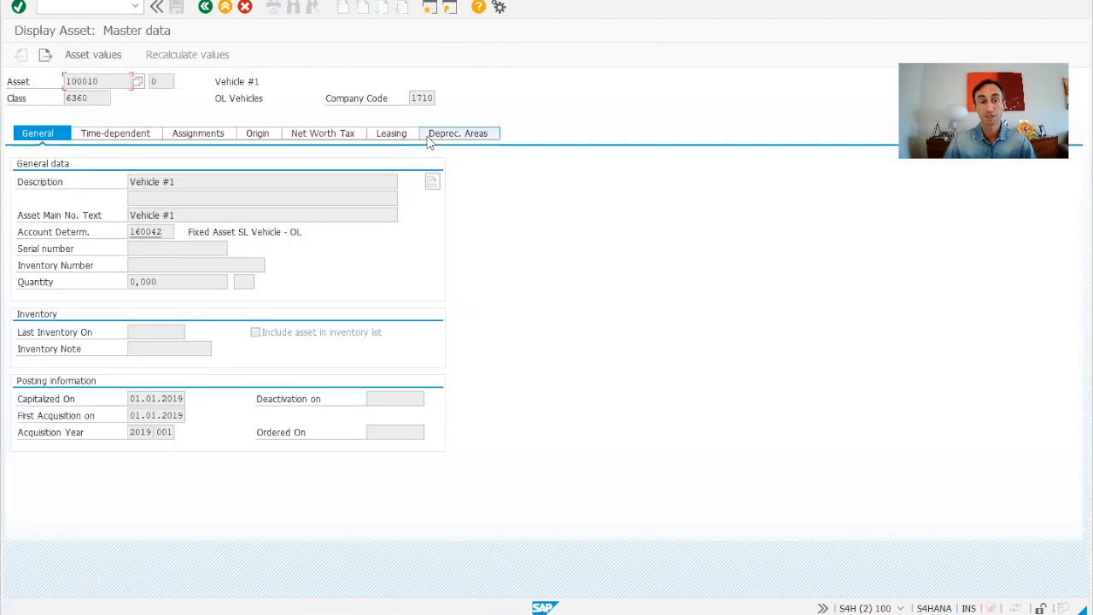
left_click(435, 138)
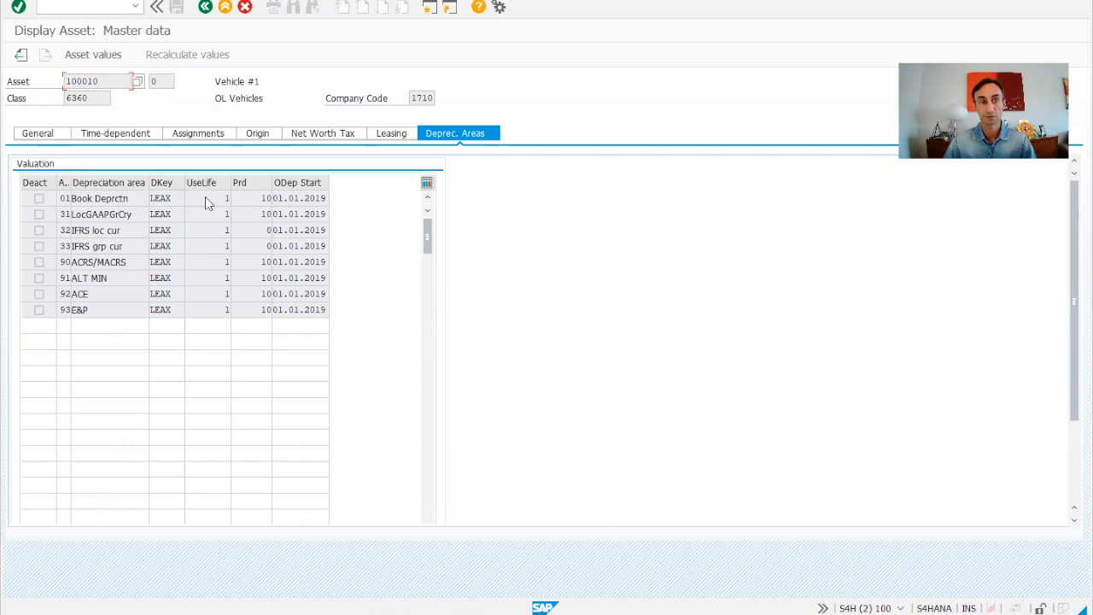
double_click(422, 97)
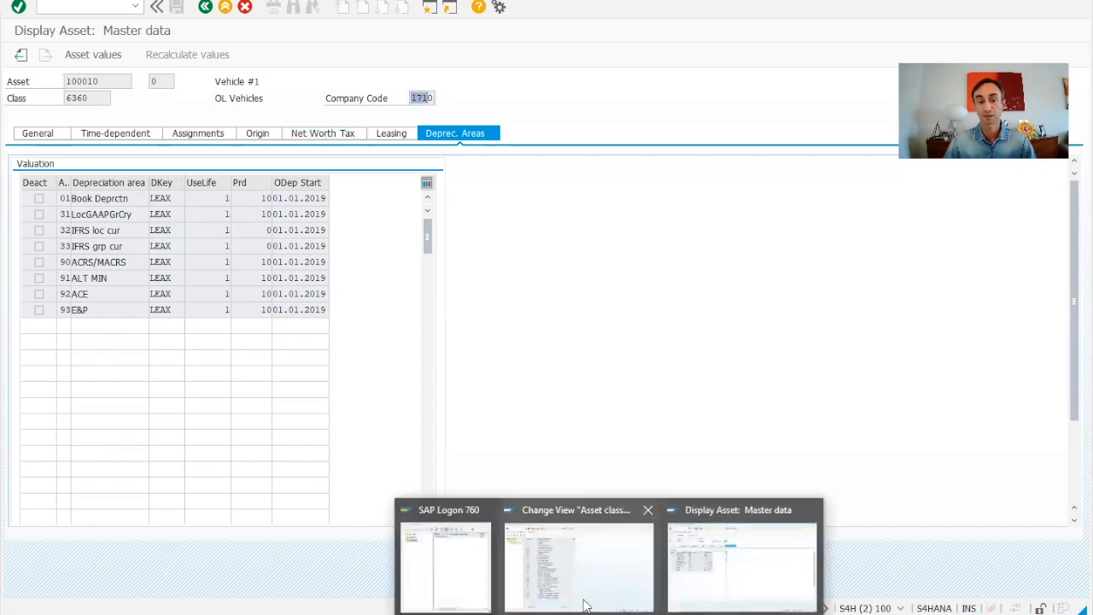
- Return to the asset class overview and open the depreciation areas of class 6360, SL Operat. Lease Vehicles, widening the area number column
left_click(586, 598)
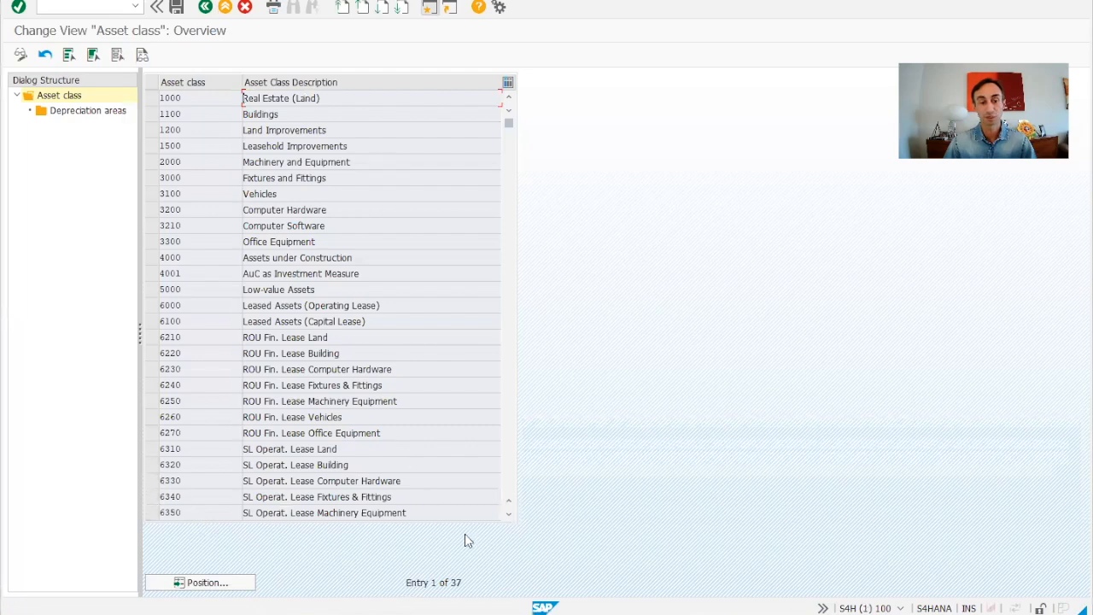
left_click(508, 514)
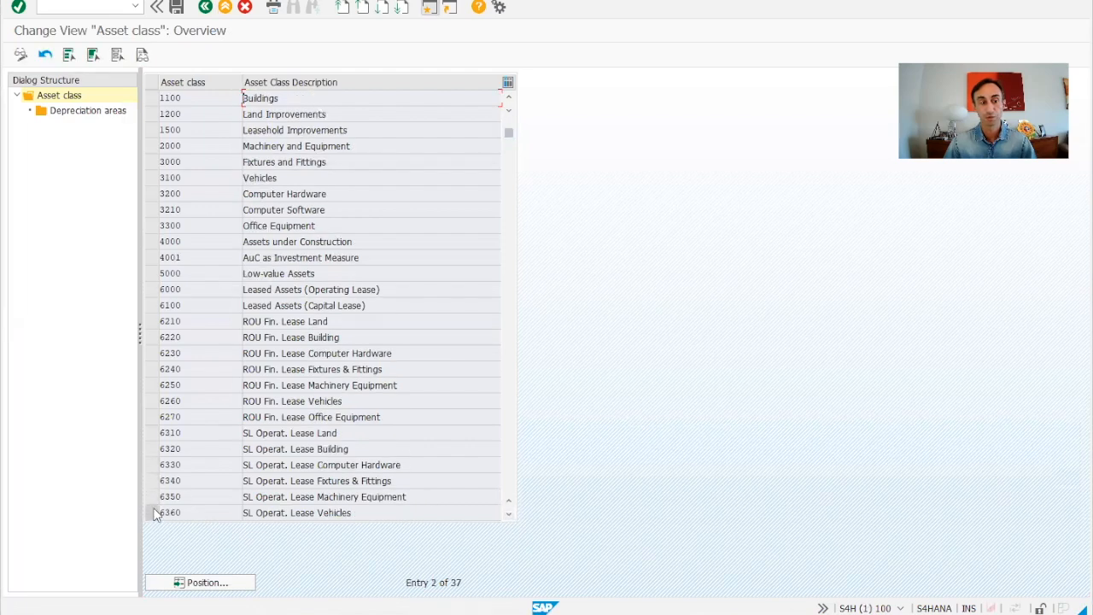
left_click(151, 512)
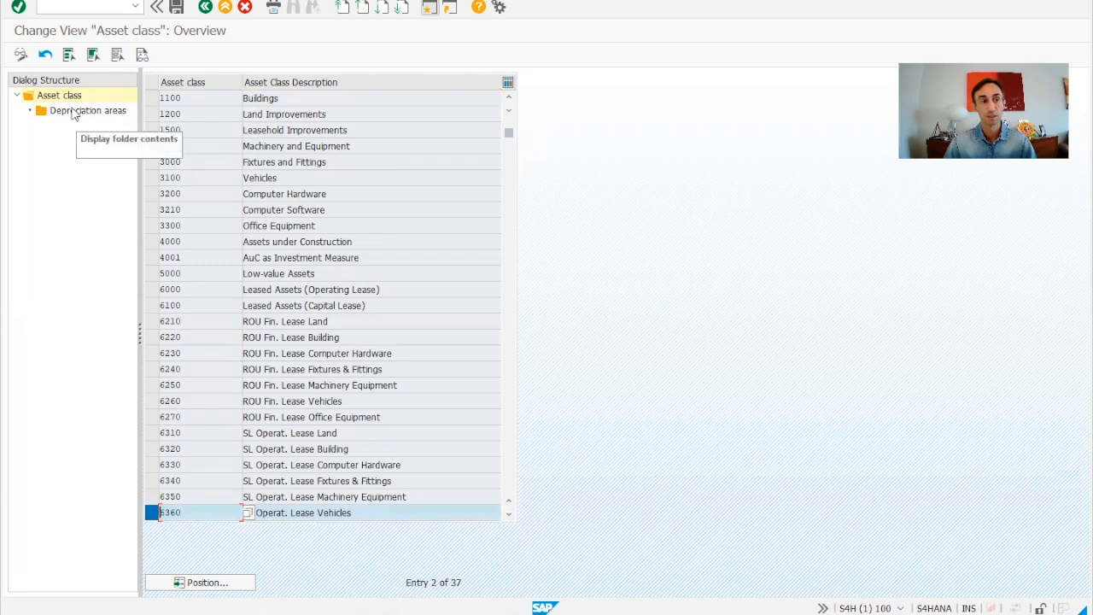
double_click(75, 111)
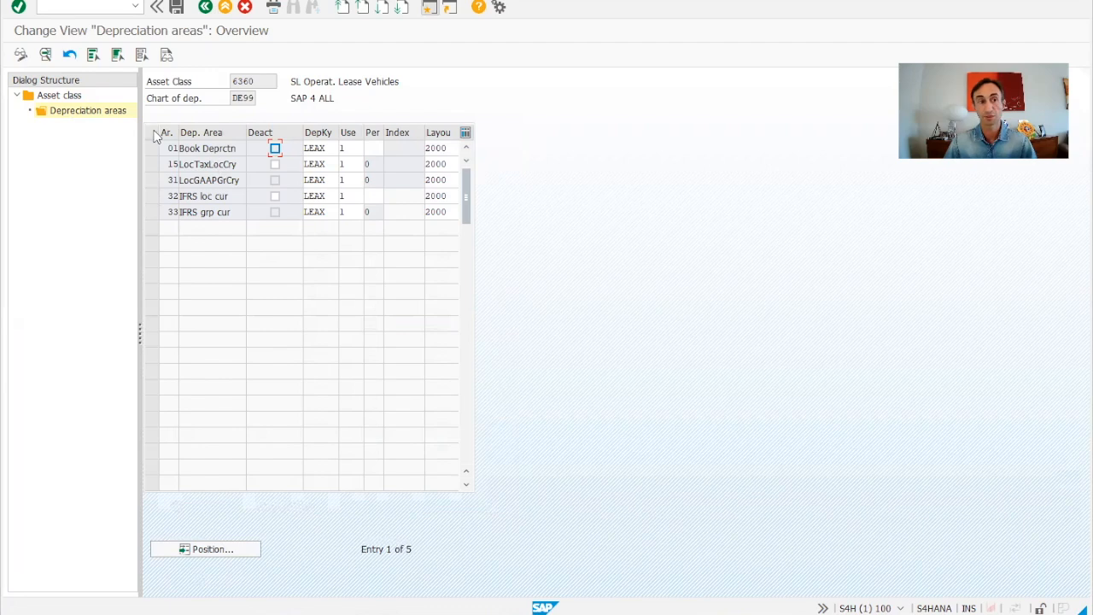
left_click_drag(178, 127, 218, 150)
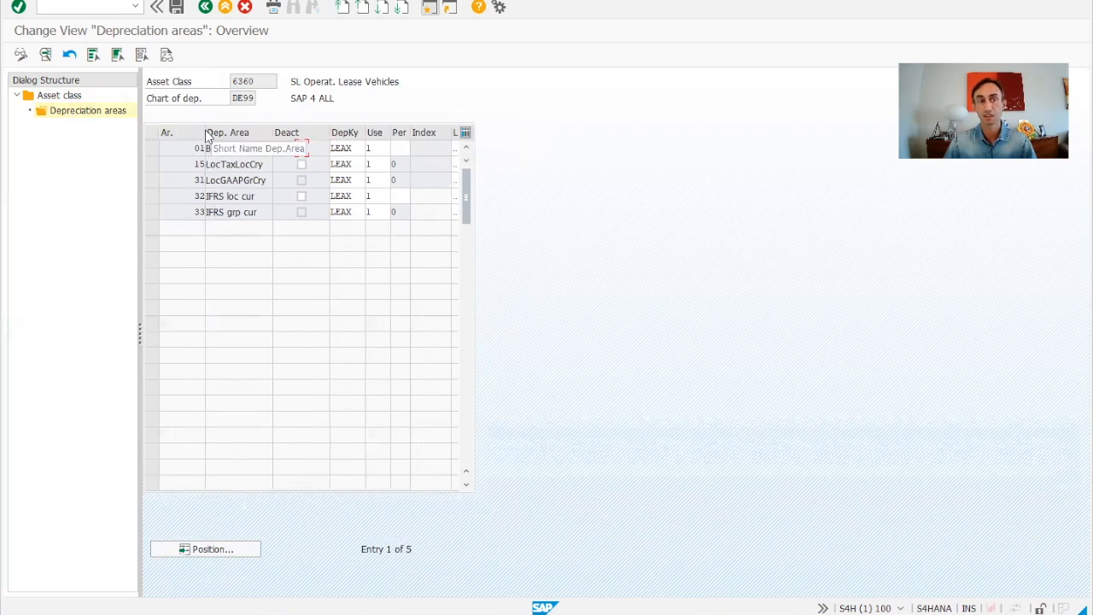
left_click_drag(205, 134, 189, 141)
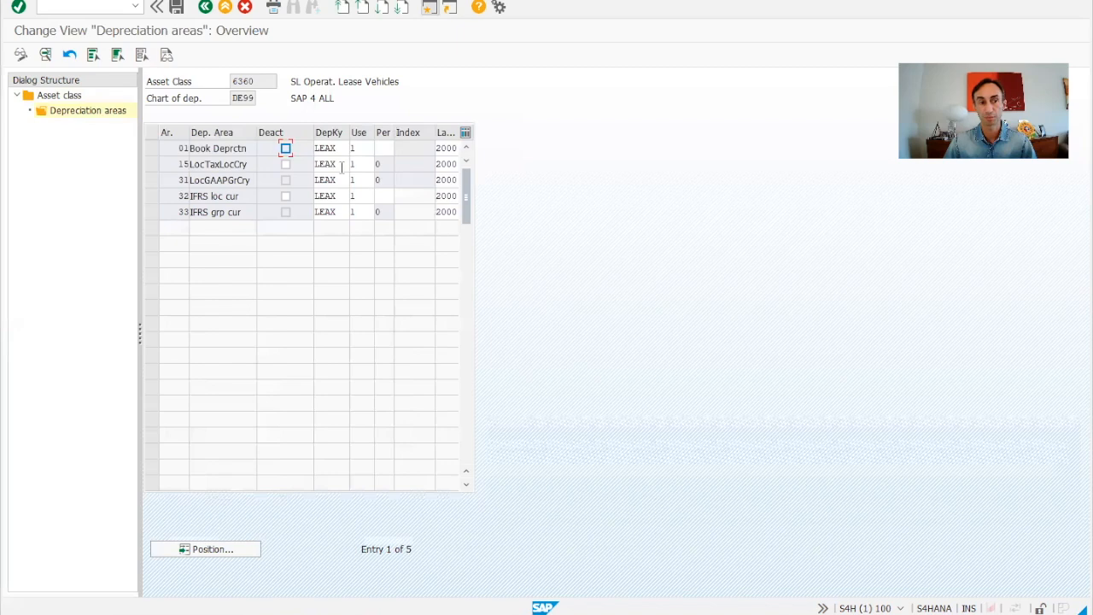
- In the details of area 01 Book Depreciation, set the depreciation key to Z001 and the useful life to 6
left_click(149, 148)
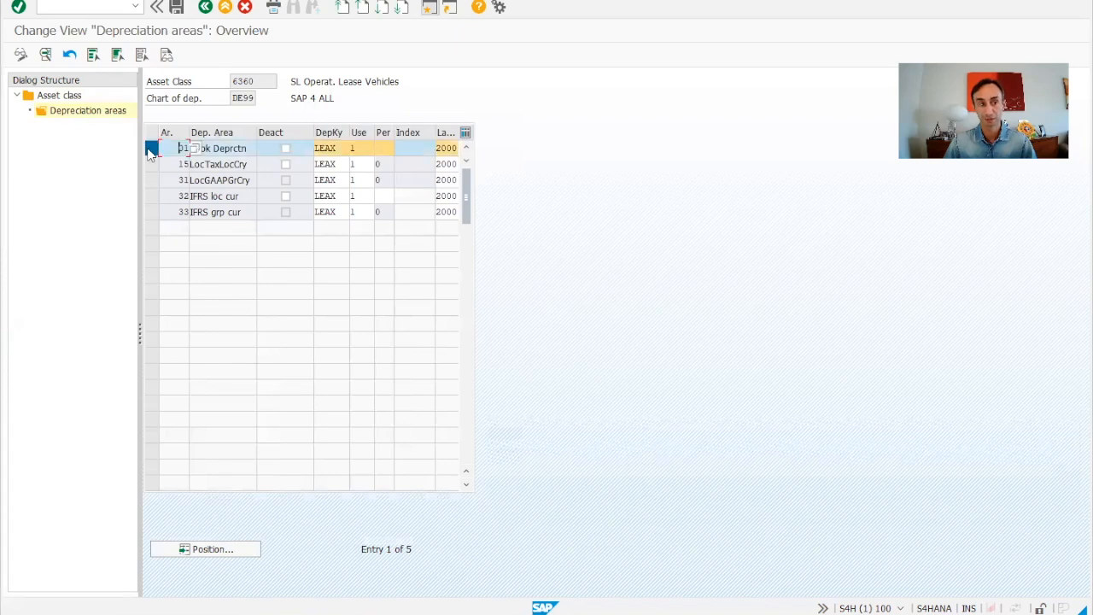
left_click(46, 55)
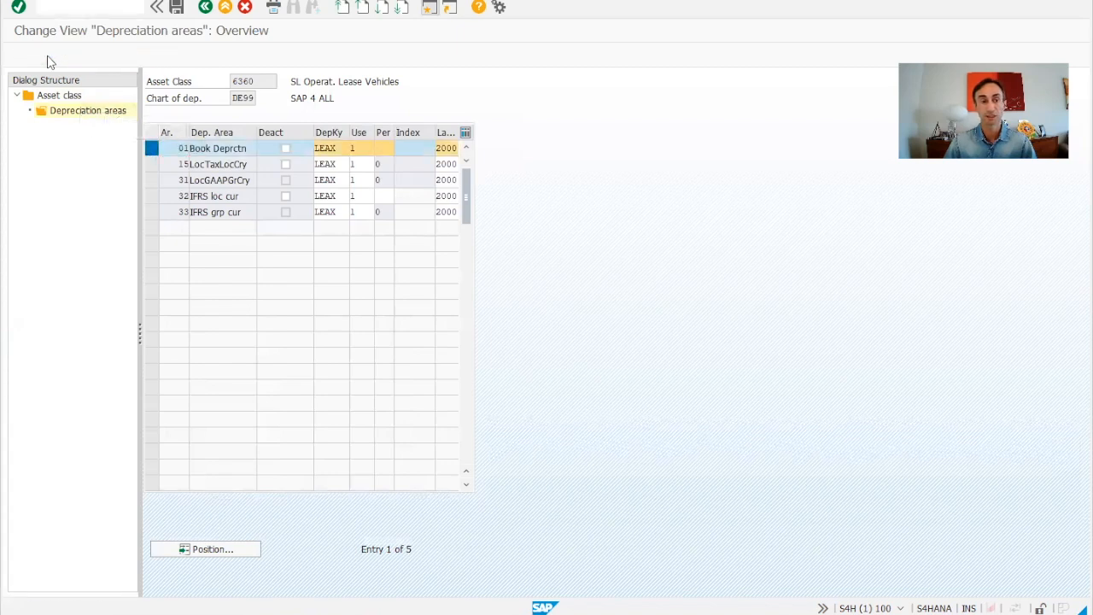
left_click(250, 334)
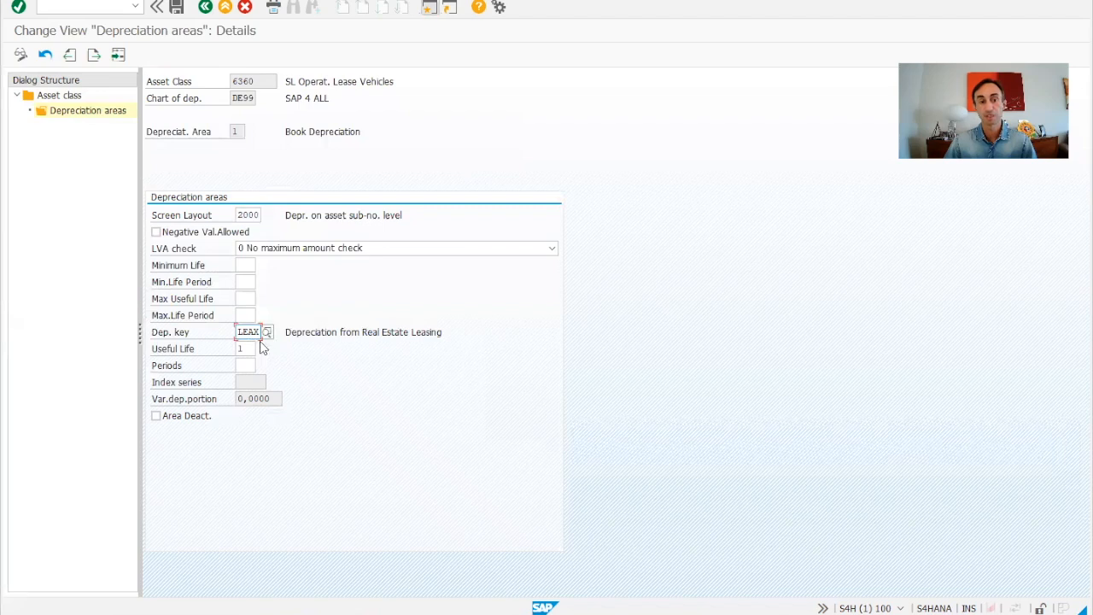
left_click(268, 333)
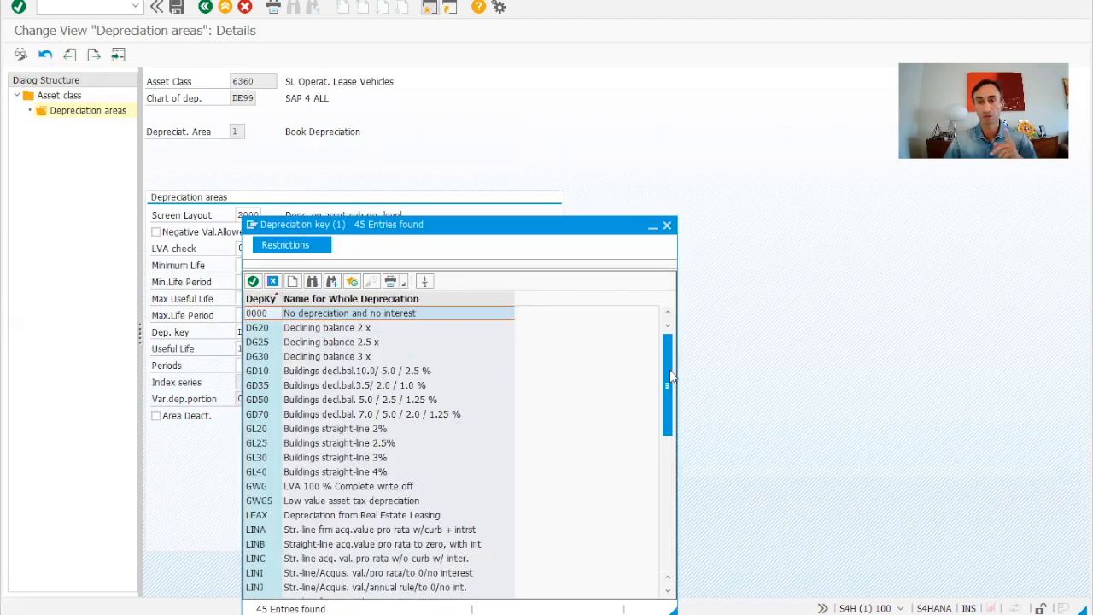
left_click_drag(671, 376, 707, 606)
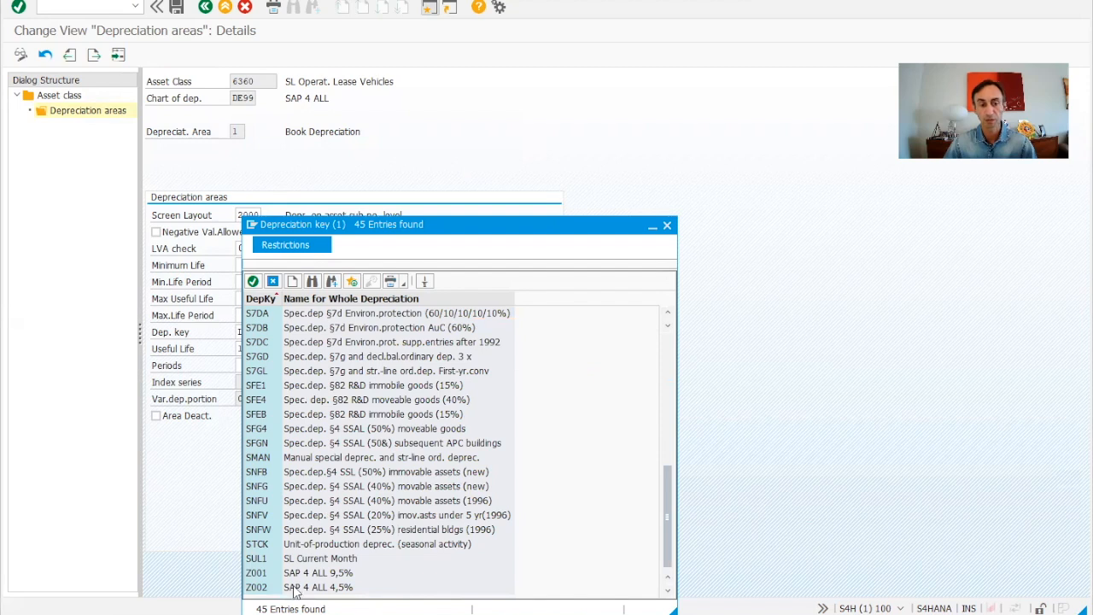
double_click(260, 573)
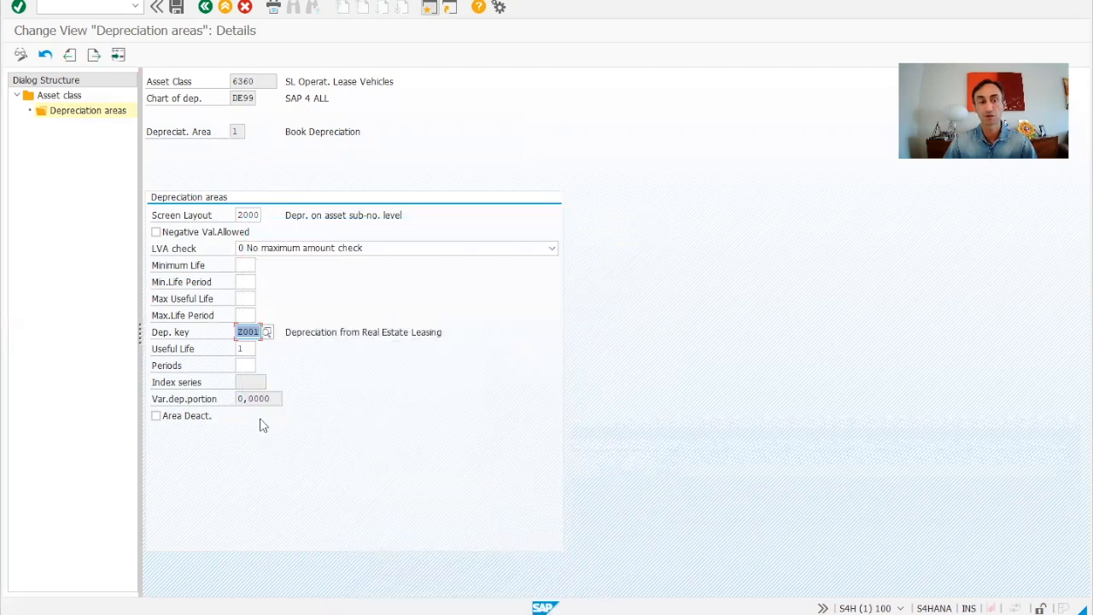
left_click(253, 349)
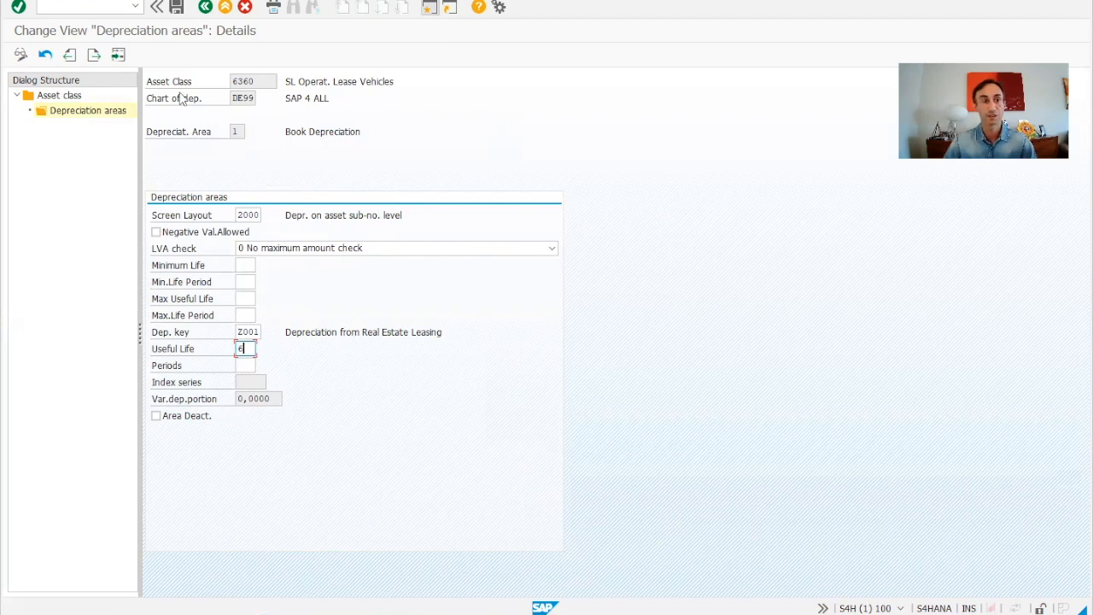
- Save the changes under the SAP 4 ALL customizing request and return to the depreciation areas overview
left_click(176, 8)
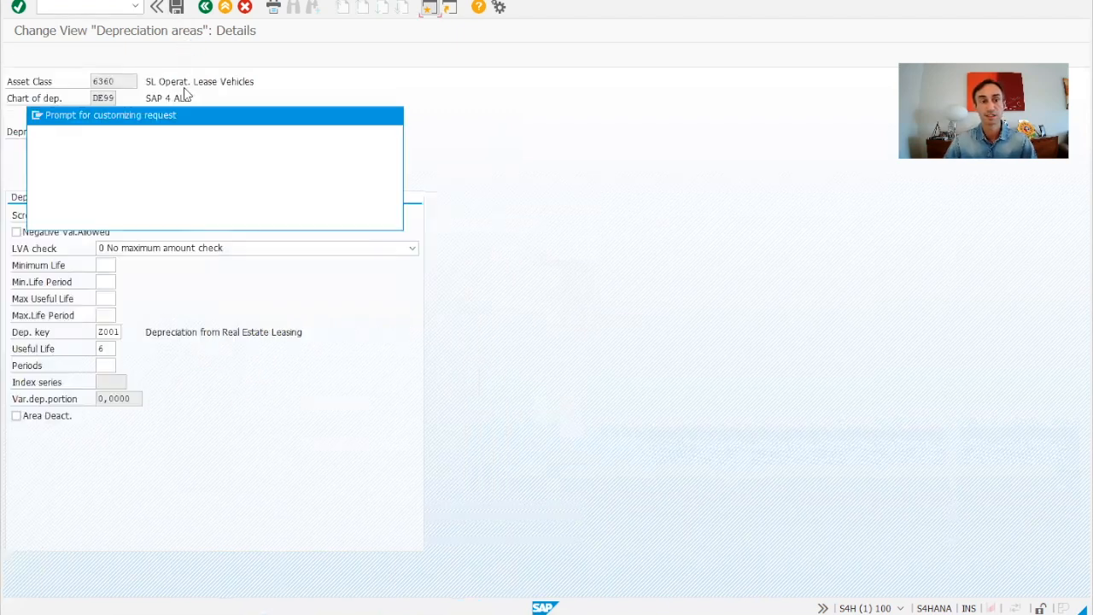
left_click(164, 224)
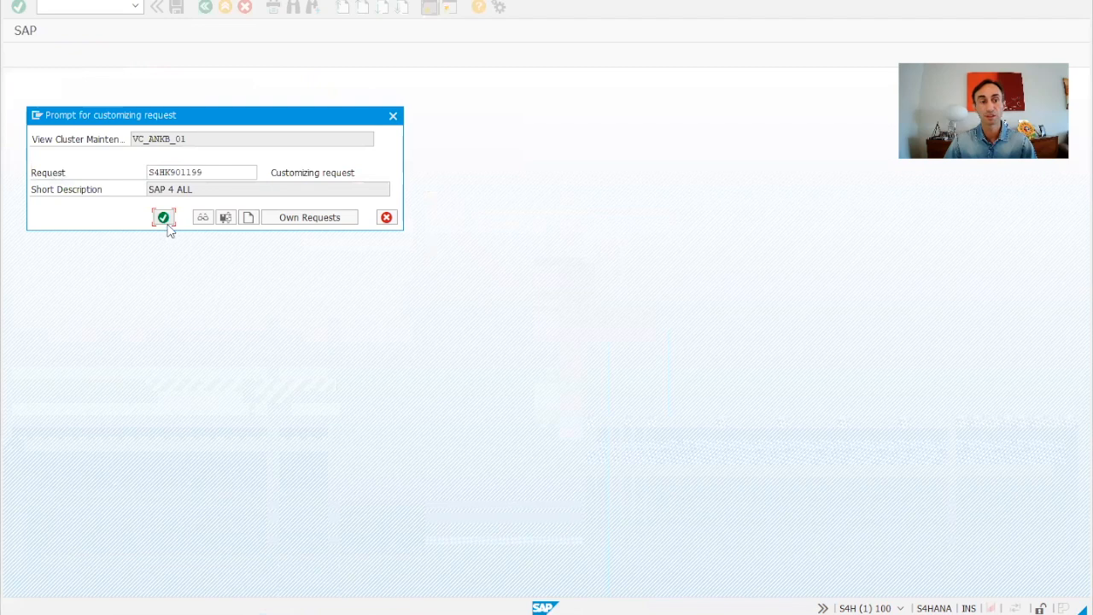
left_click(164, 219)
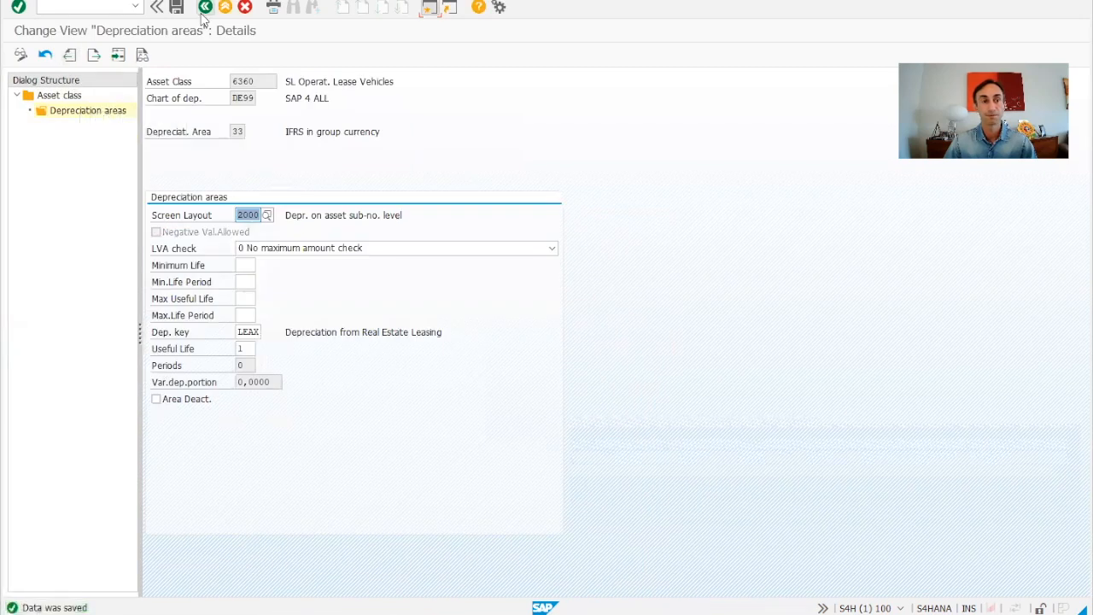
left_click(205, 7)
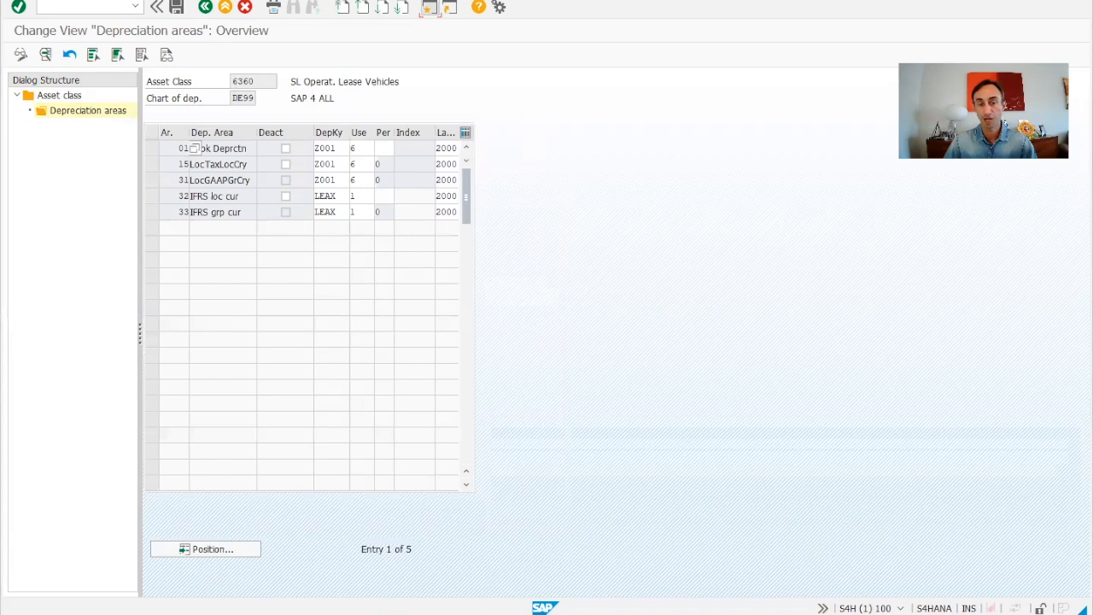
- Compare the depreciation areas in the Vehicle #1 asset master with those of asset class 6360
mouse_move(546, 612)
left_click(690, 597)
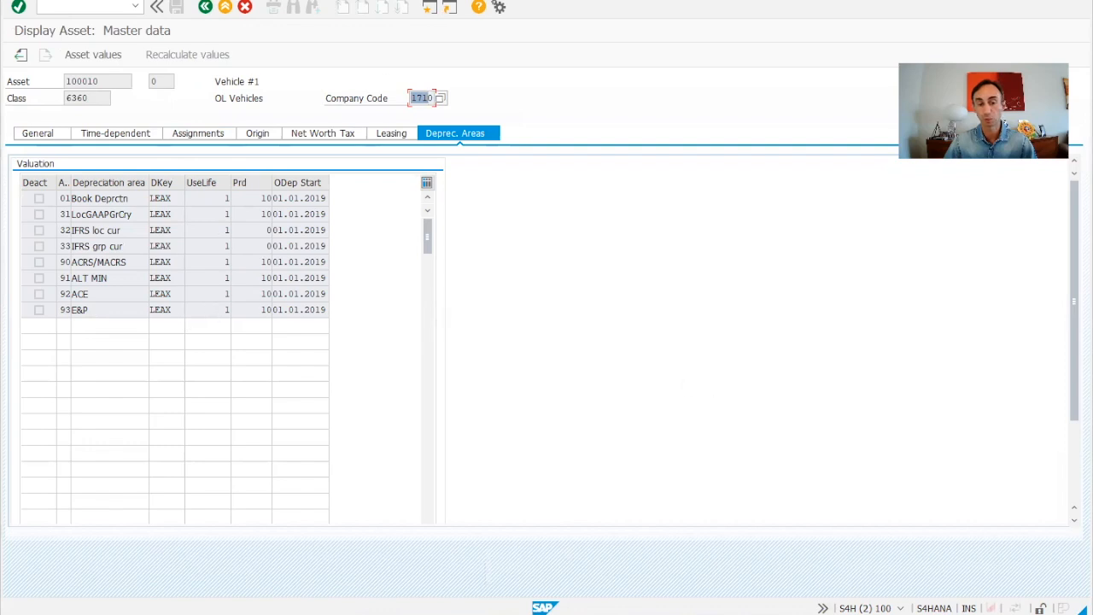
left_click(586, 589)
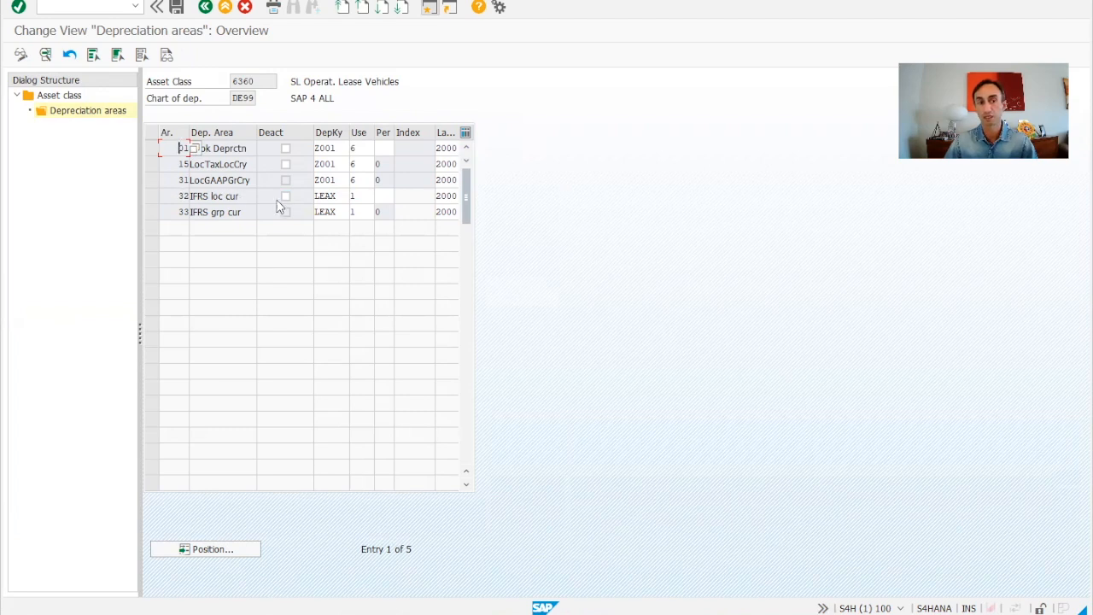
- Copy depreciation key Z001 from Book Deprctn to areas 32 IFRS loc cur and 33 IFRS grp cur
double_click(334, 150)
key("ctrl+c")
left_click(316, 151)
double_click(338, 197)
key("ctrl+v")
double_click(318, 213)
key("ctrl+v")
- Set the useful life of areas 32 and 33 to 6 and save the depreciation areas
left_click(369, 197)
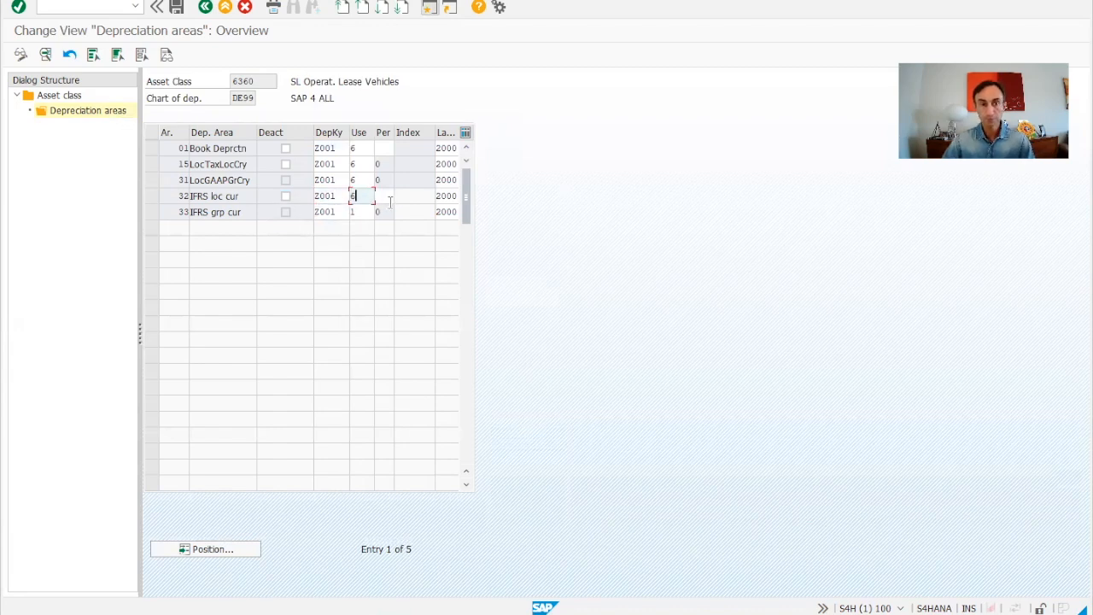
double_click(359, 211)
type("6")
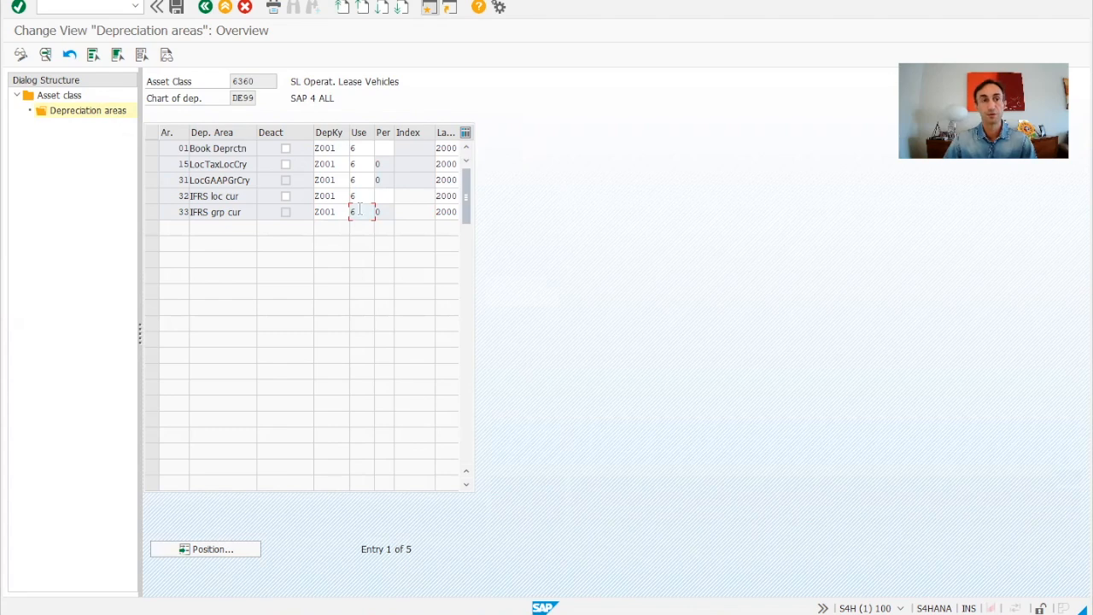
left_click(177, 7)
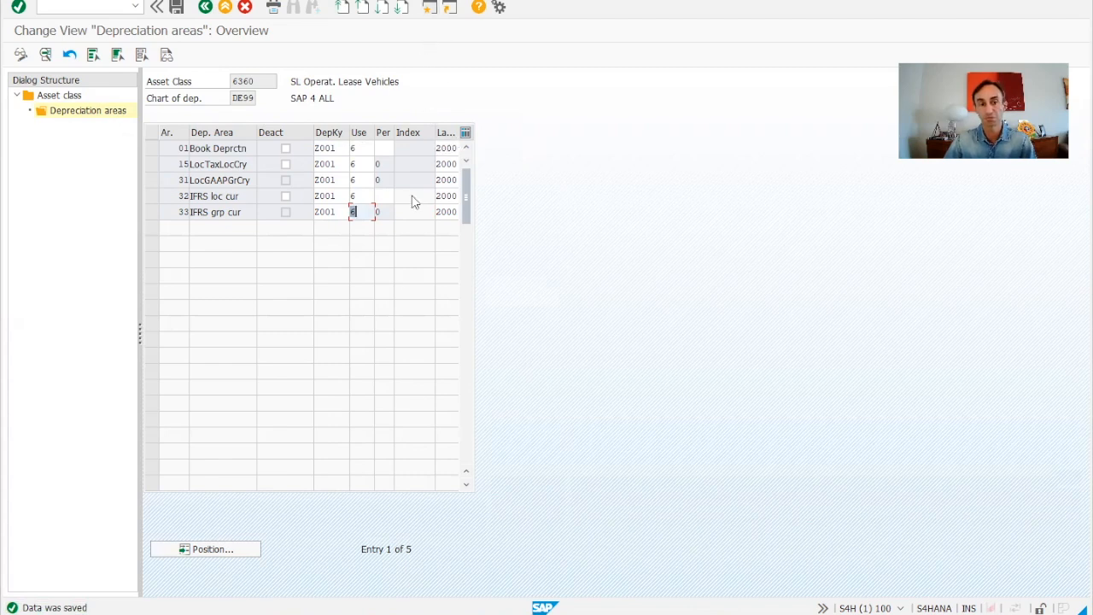
- Widen the Layout column, and open the Asset Accounting customizing structure in a new session
left_click_drag(434, 132, 424, 133)
left_click(431, 11)
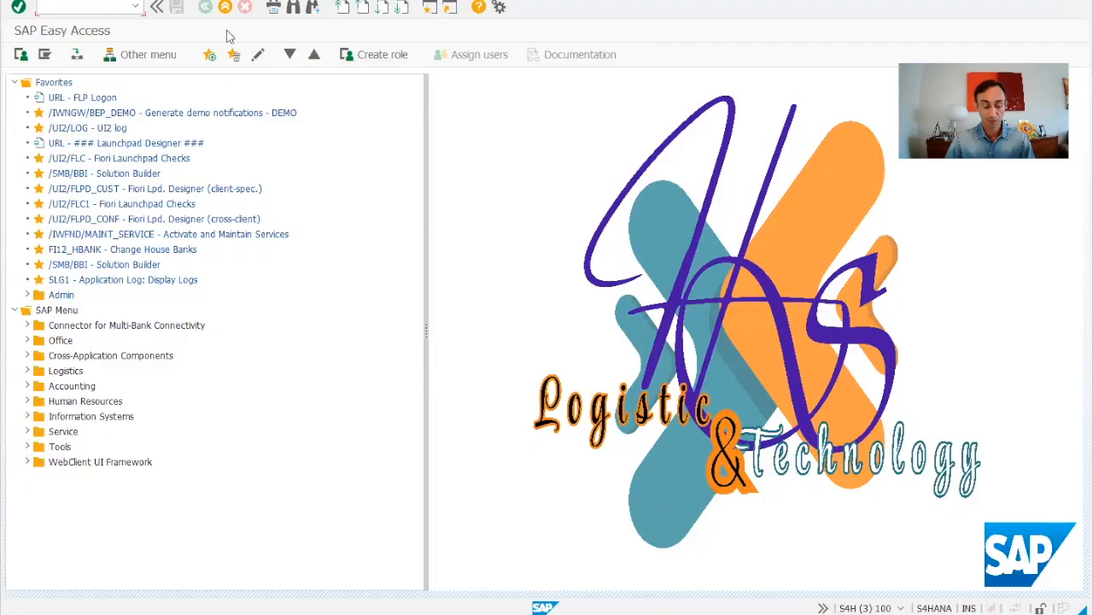
type("a")
key("Return")
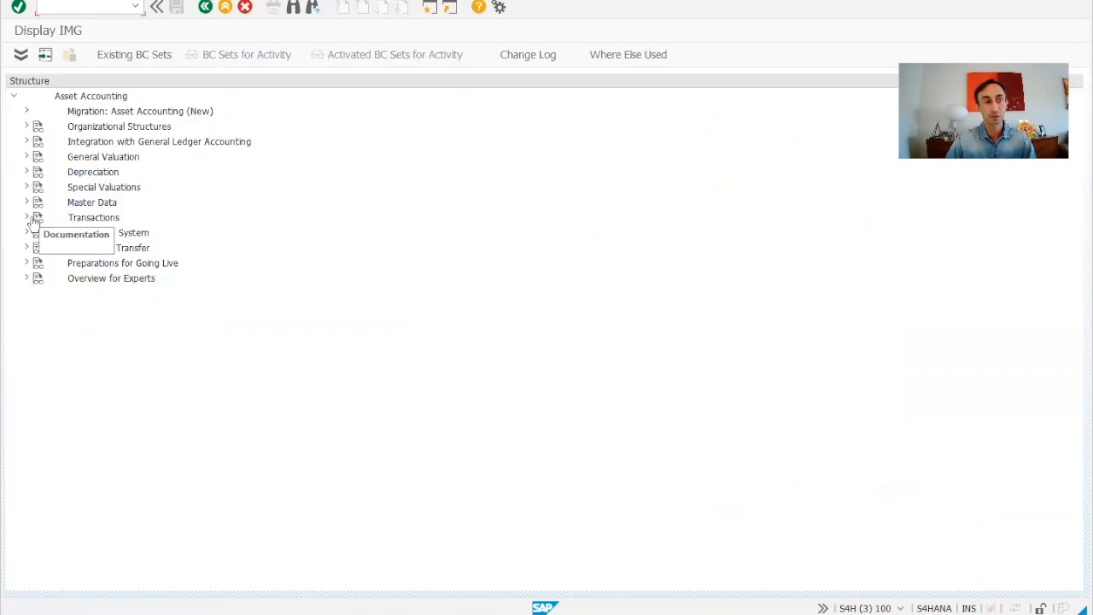
- Open Define Screen Layout for Asset Depreciation Areas under Master Data, Screen Layout, and examine screen layout 1000
left_click(26, 202)
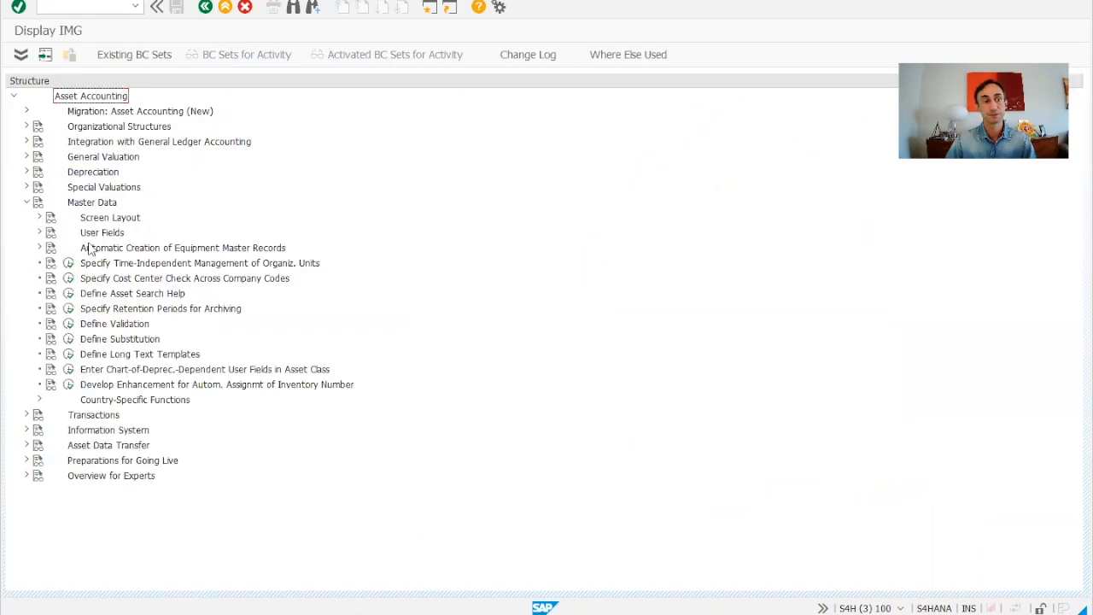
left_click(38, 218)
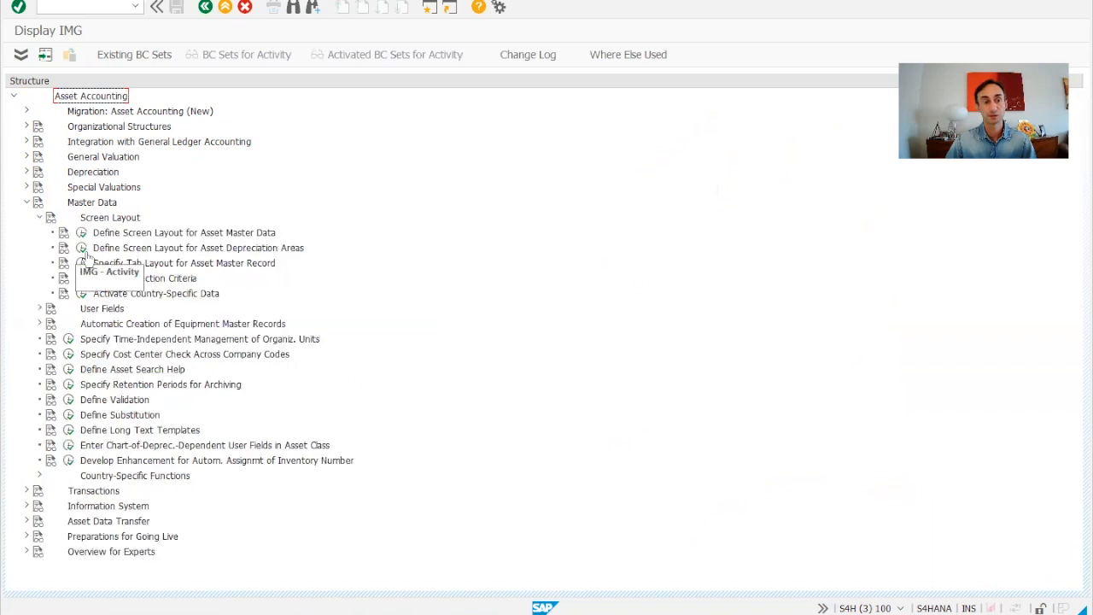
left_click(200, 250)
left_click(135, 237)
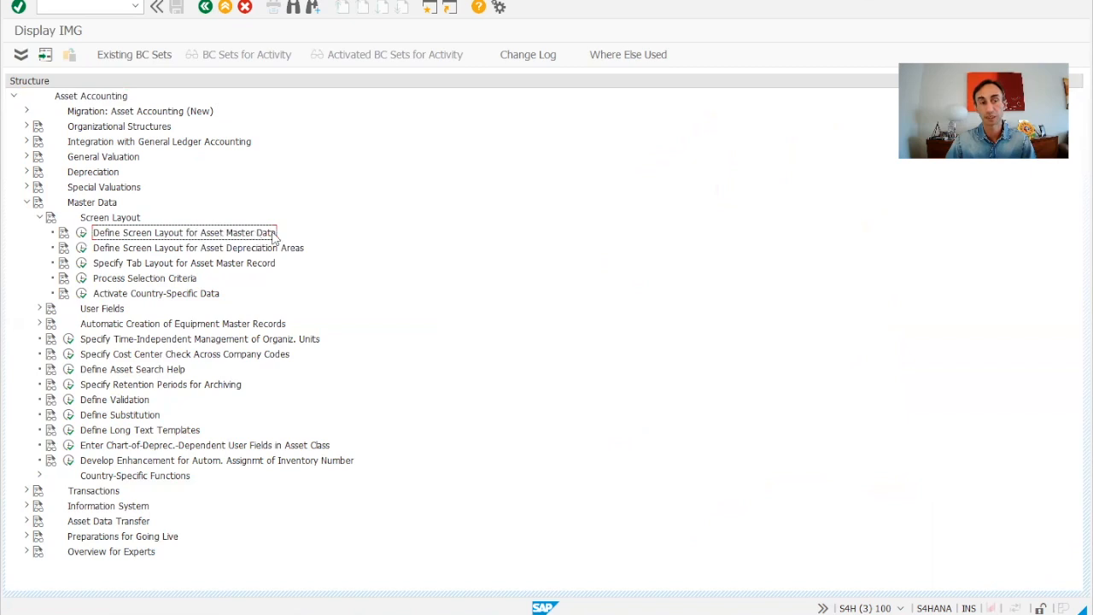
left_click(246, 250)
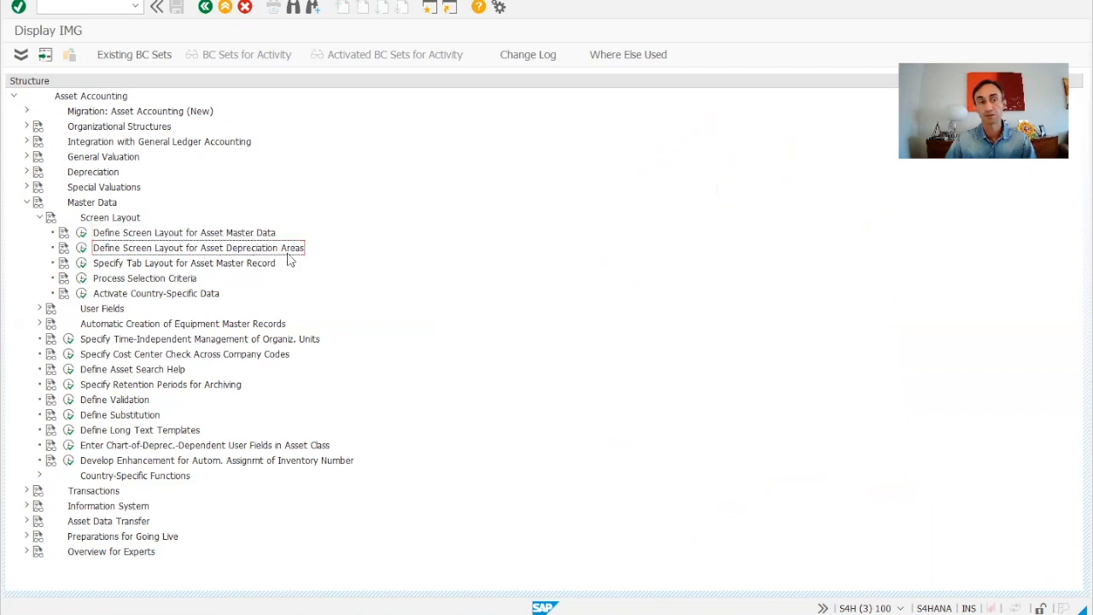
left_click(81, 248)
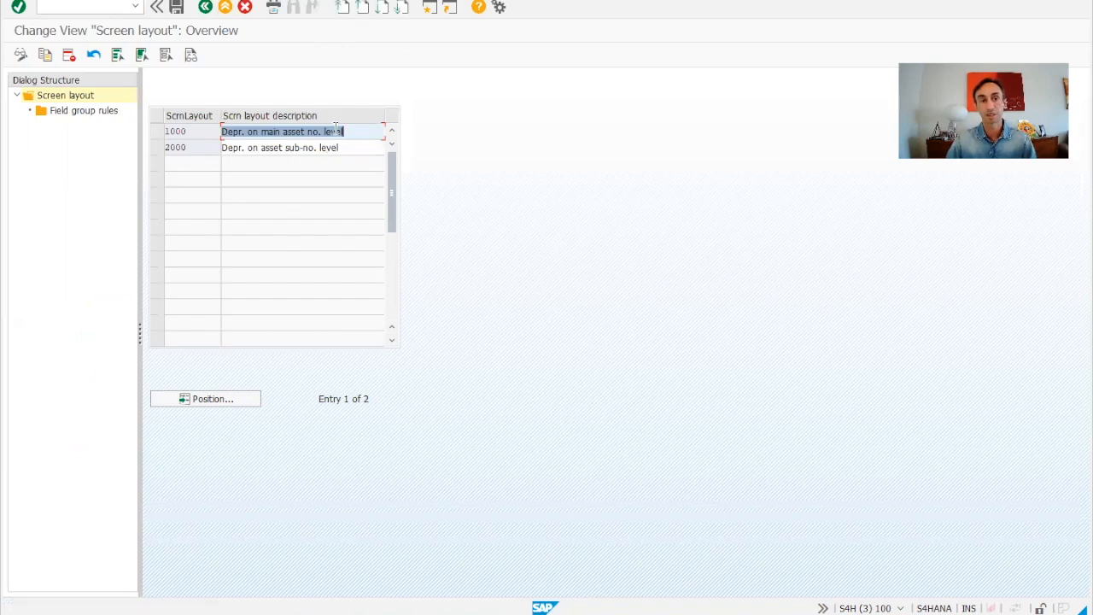
left_click_drag(194, 135, 145, 134)
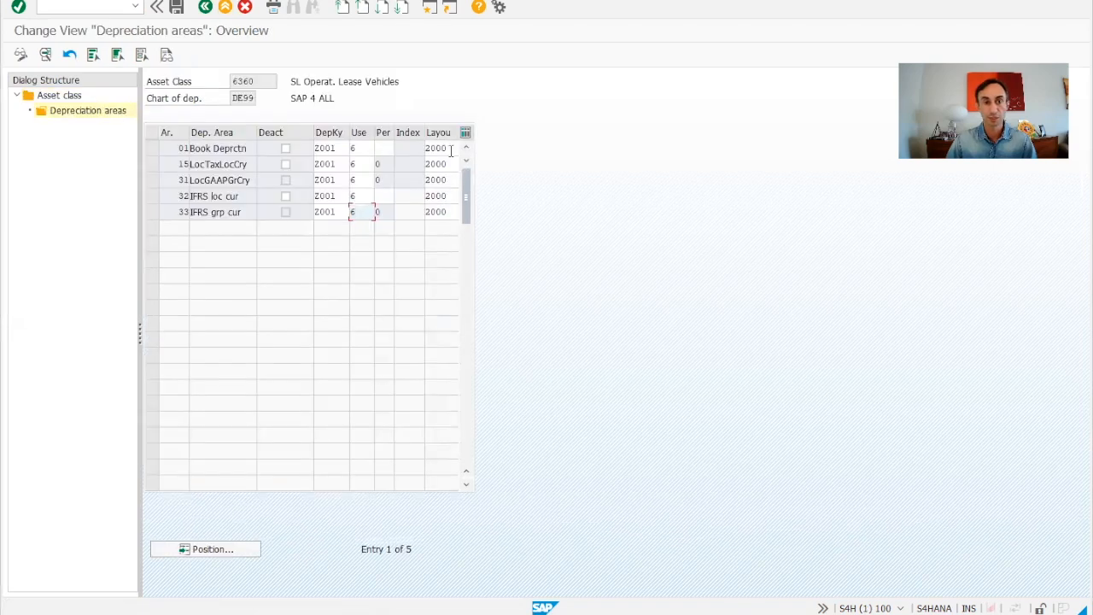
- Set the screen layout of depreciation area 01 Book Deprctn to 1000, Depr. on main asset no. level
double_click(451, 148)
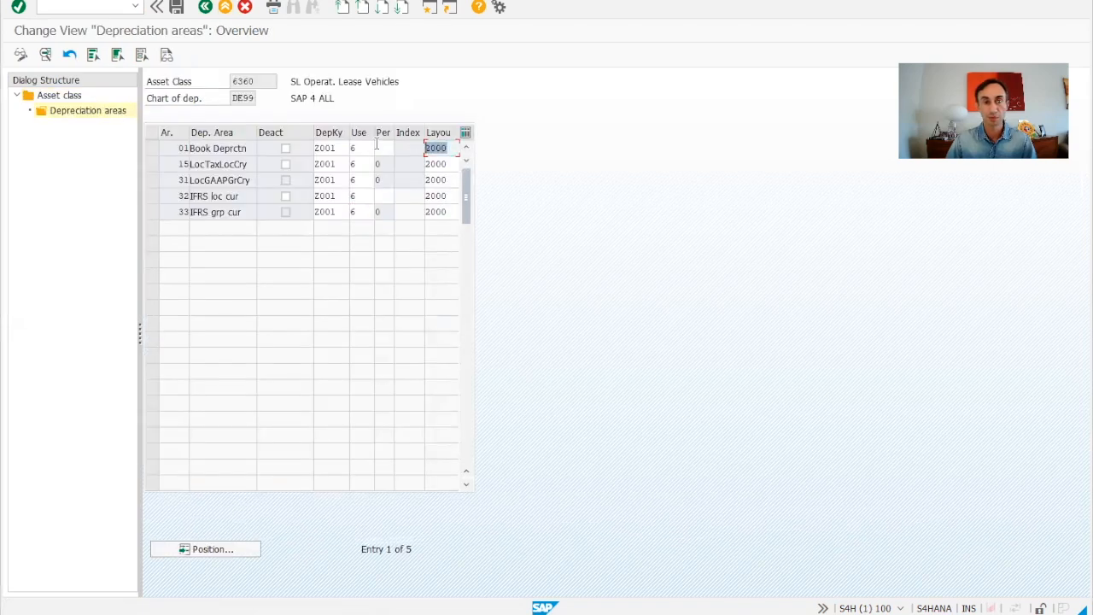
type("1000")
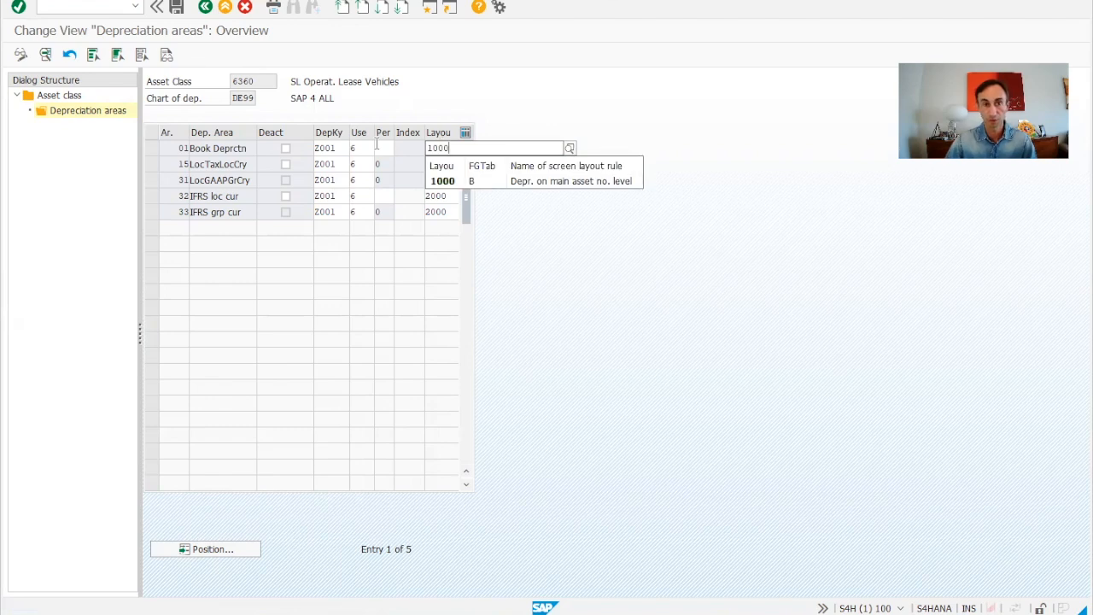
left_click(448, 181)
- Copy screen layout 1000 from Book Deprctn to areas 15, 31, 32 and 33, and save the depreciation areas
left_click_drag(447, 147, 389, 148)
key("ctrl+c")
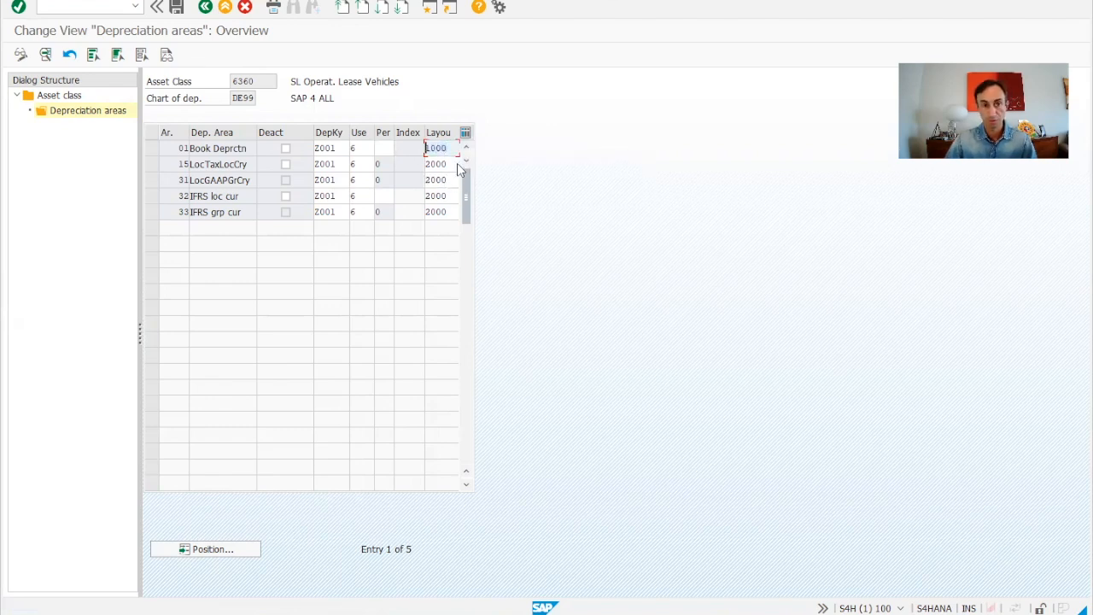
key("ctrl+v")
left_click_drag(450, 181, 389, 212)
key("ctrl+v")
key("ctrl+v")
key("ctrl+v")
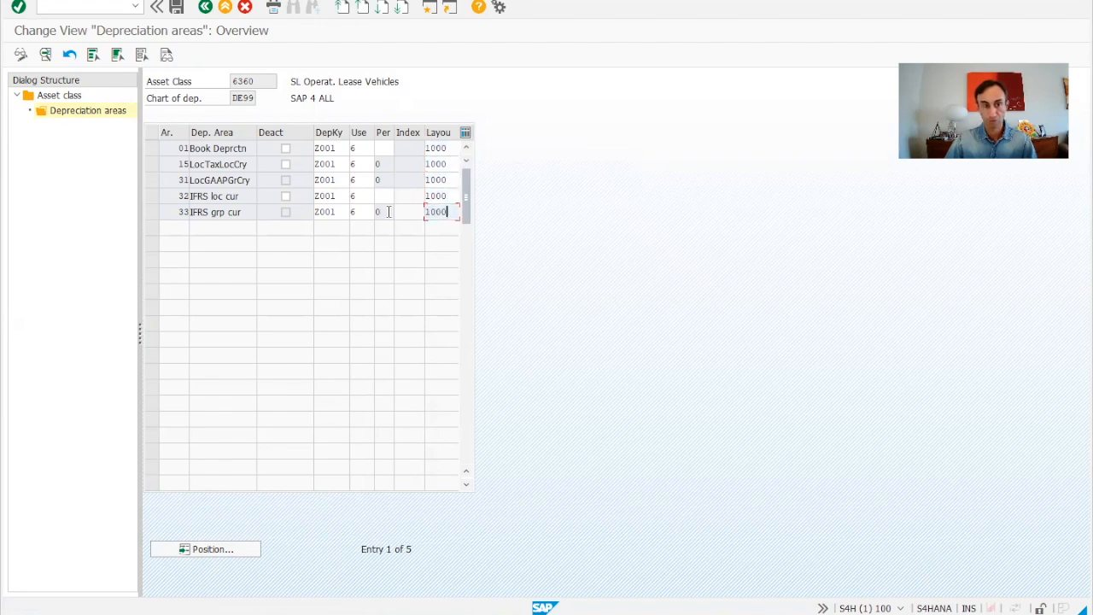
left_click(176, 6)
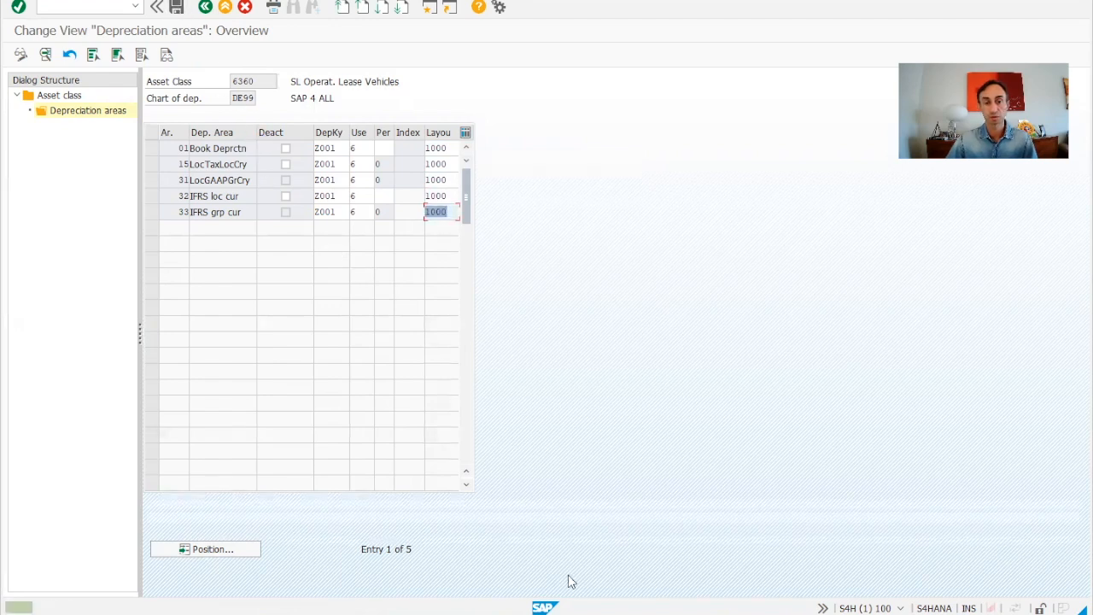
- Examine the field group rules of screen layout 1000 in the other session, and return to asset class 6360's depreciation areas
double_click(82, 110)
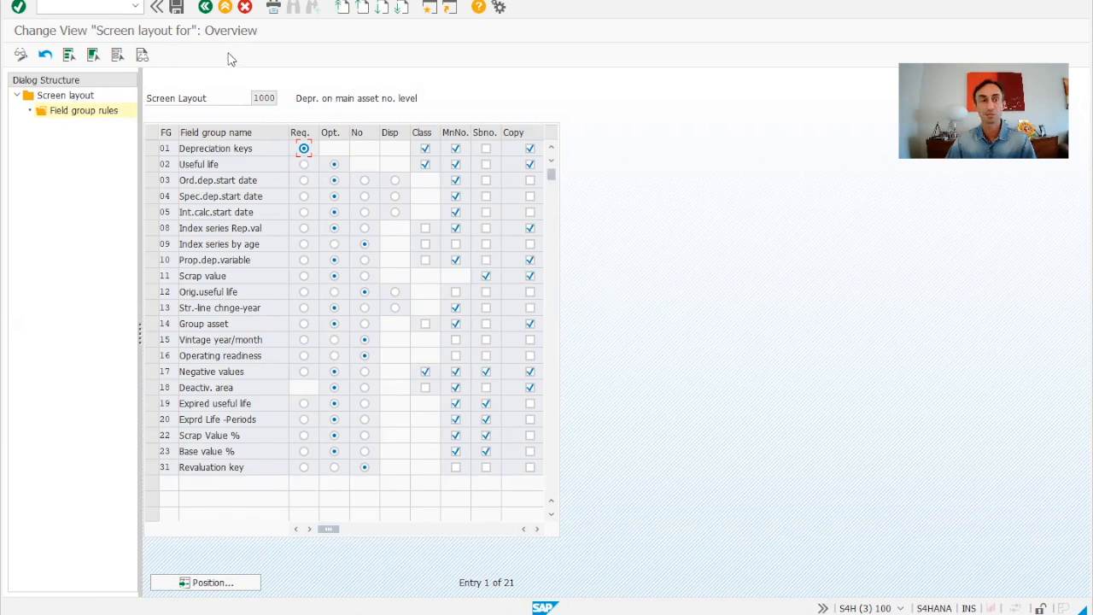
left_click(205, 8)
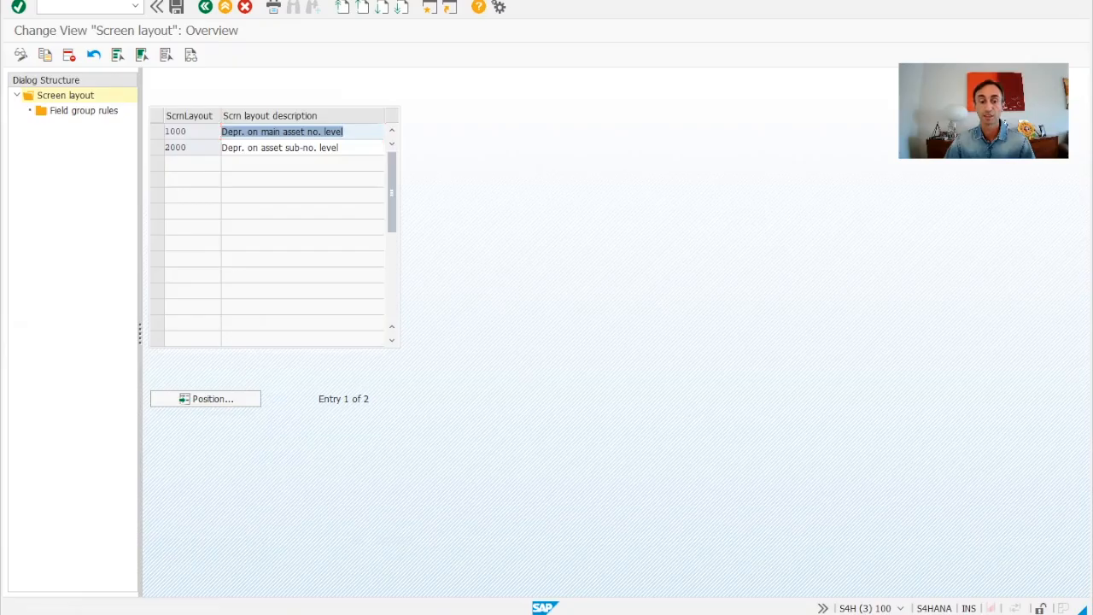
mouse_move(610, 608)
left_click(544, 586)
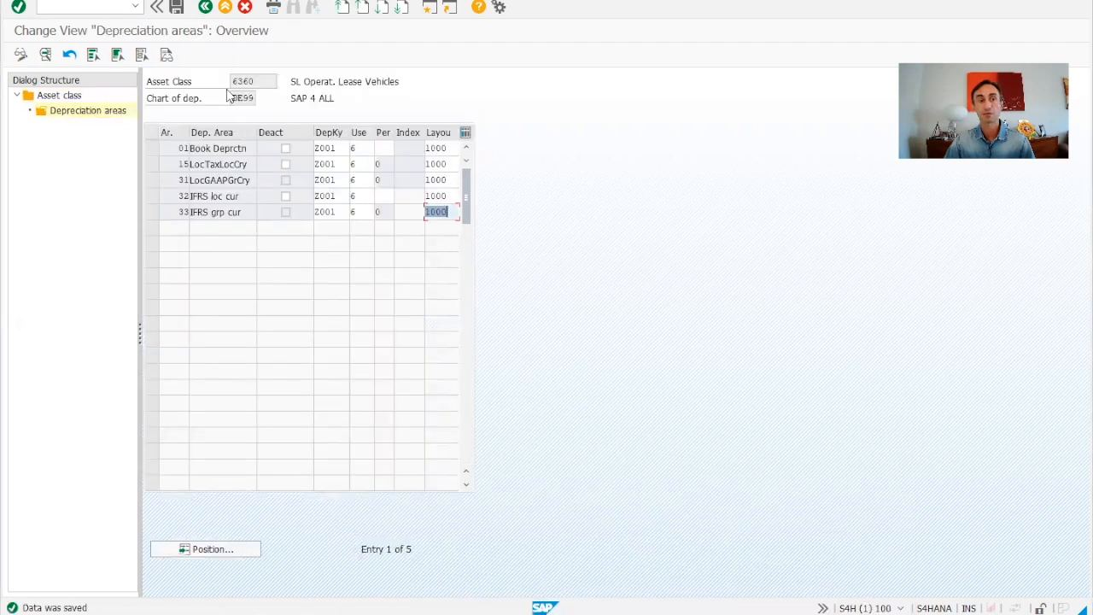
- Go back to the asset class list and open the depreciation areas of class 6330 SL Operat. Lease Computer Hardware
left_click(206, 7)
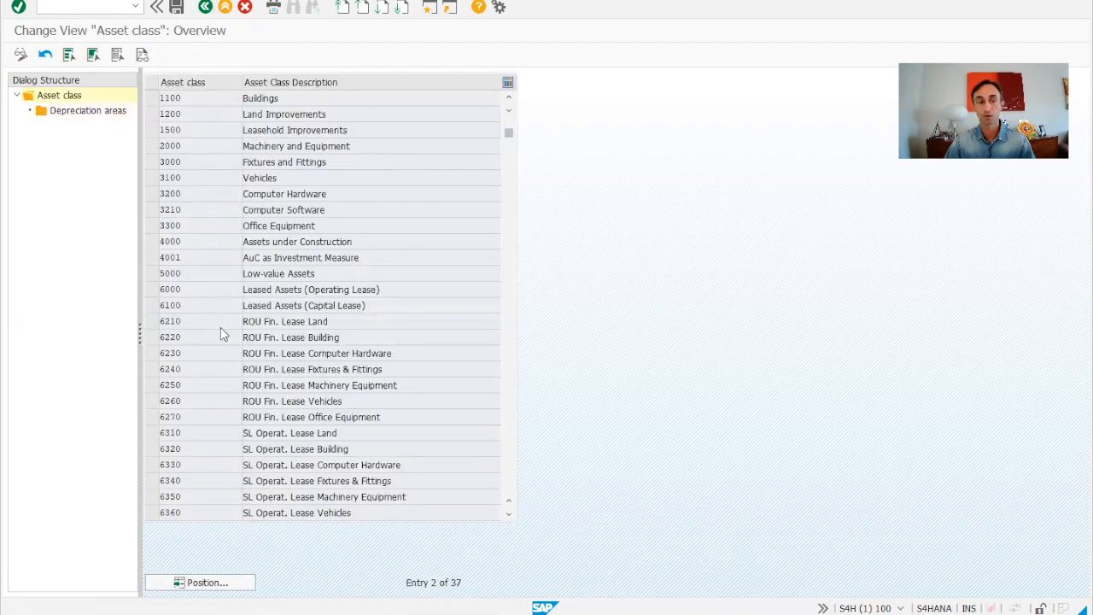
scroll(220, 333, "down", 2)
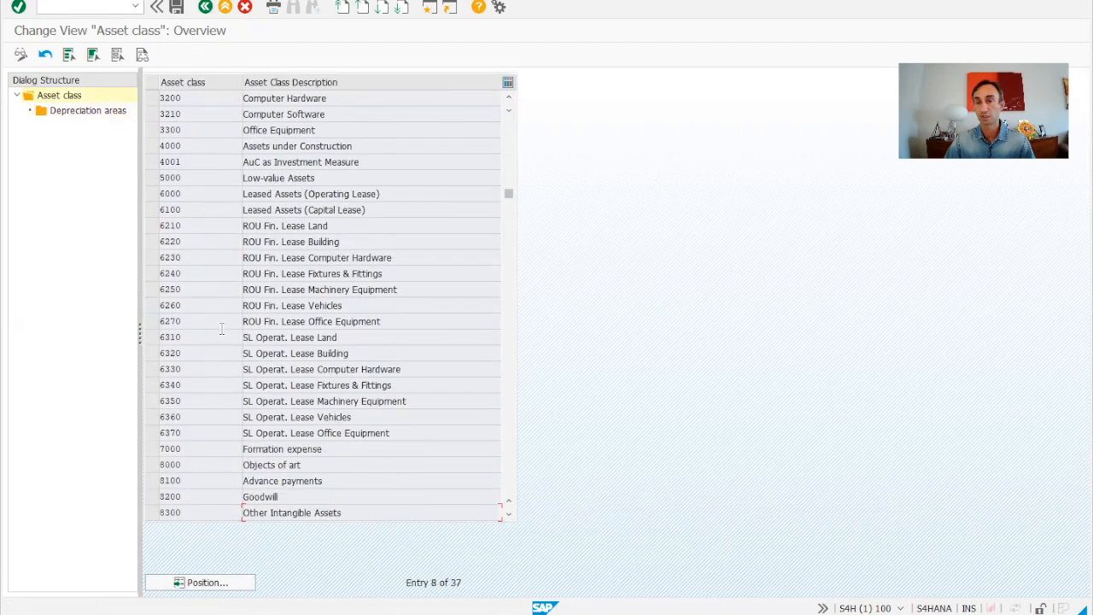
left_click(151, 369)
double_click(101, 113)
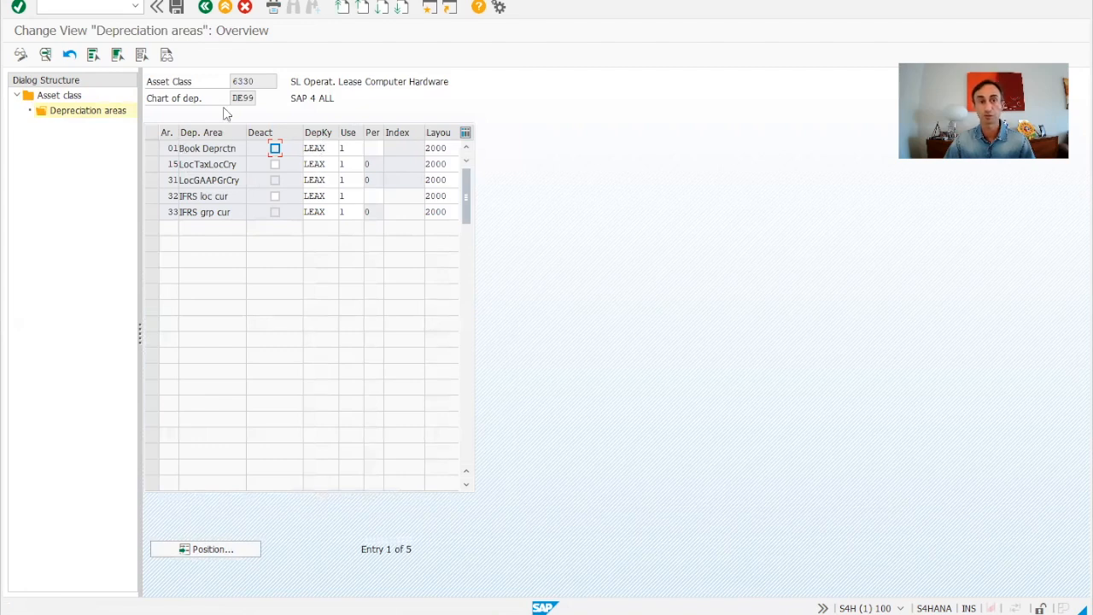
left_click_drag(243, 94, 230, 102)
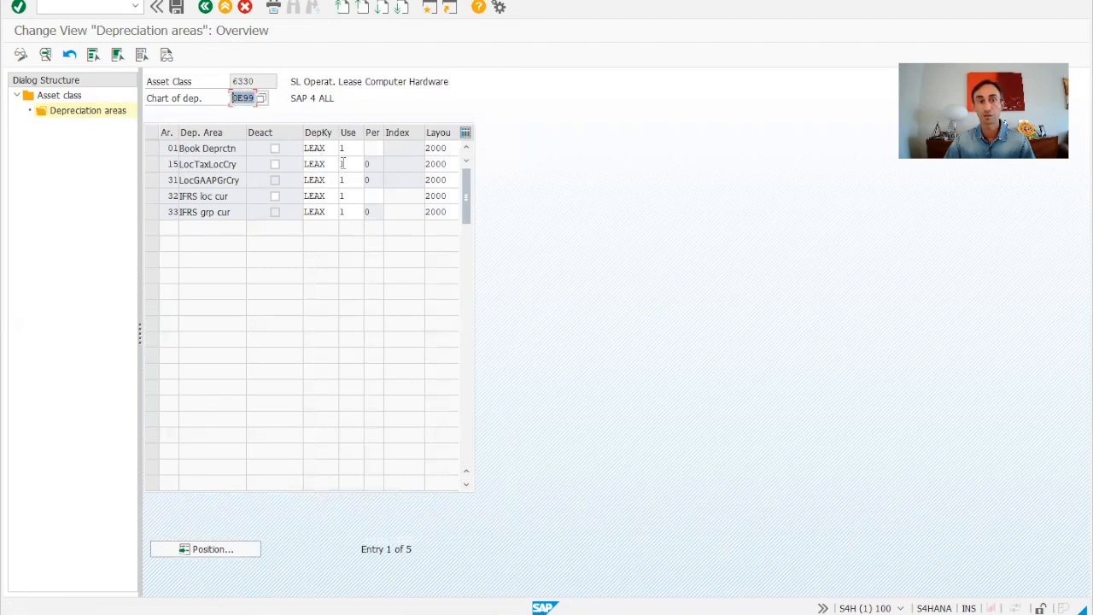